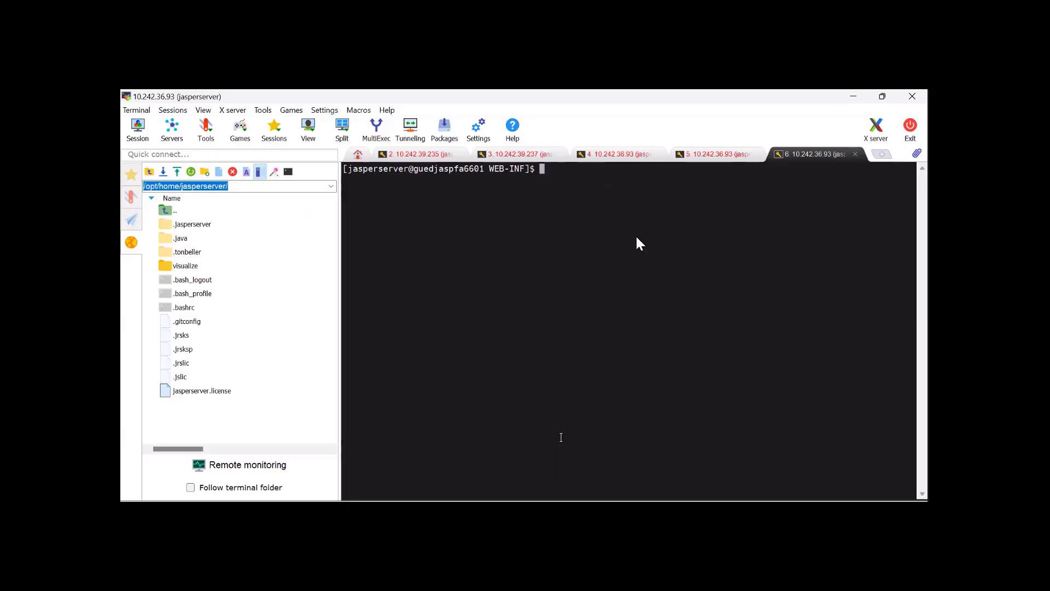
text(vi web)
text(.xml)
key(Return)
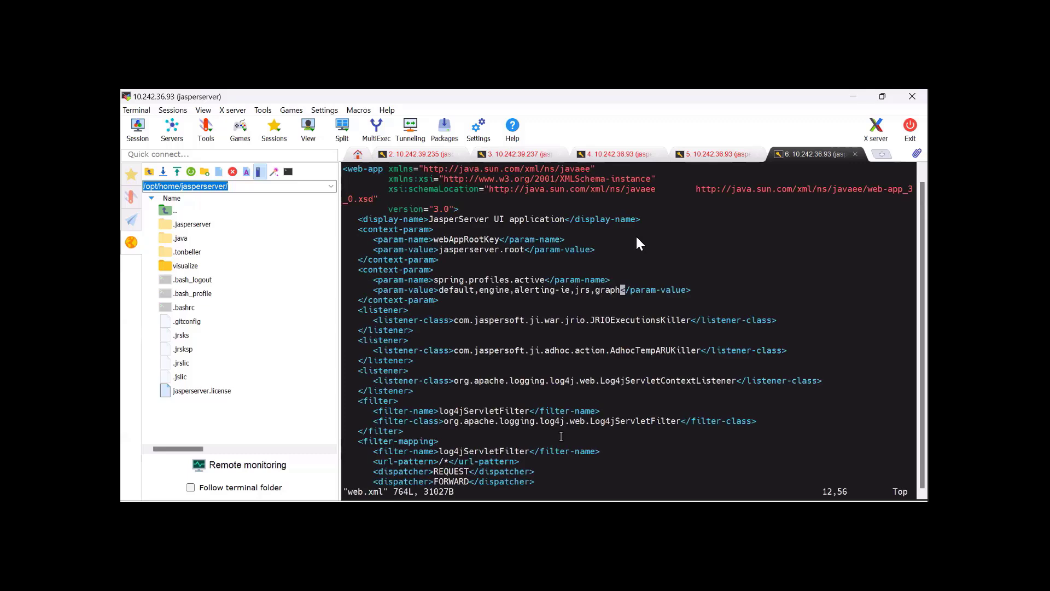
drag(373, 290, 688, 290)
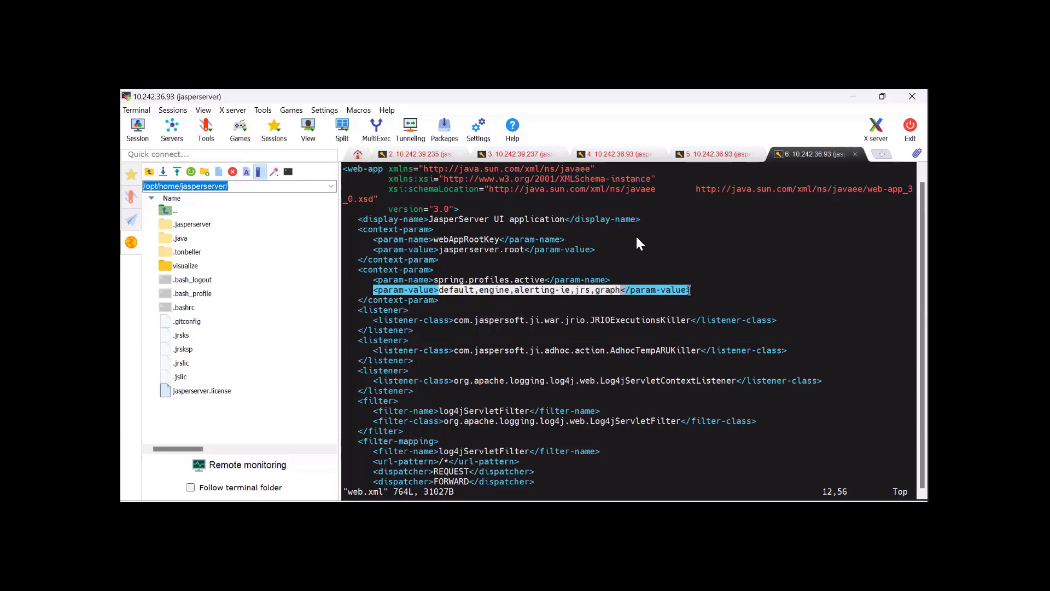
key(i)
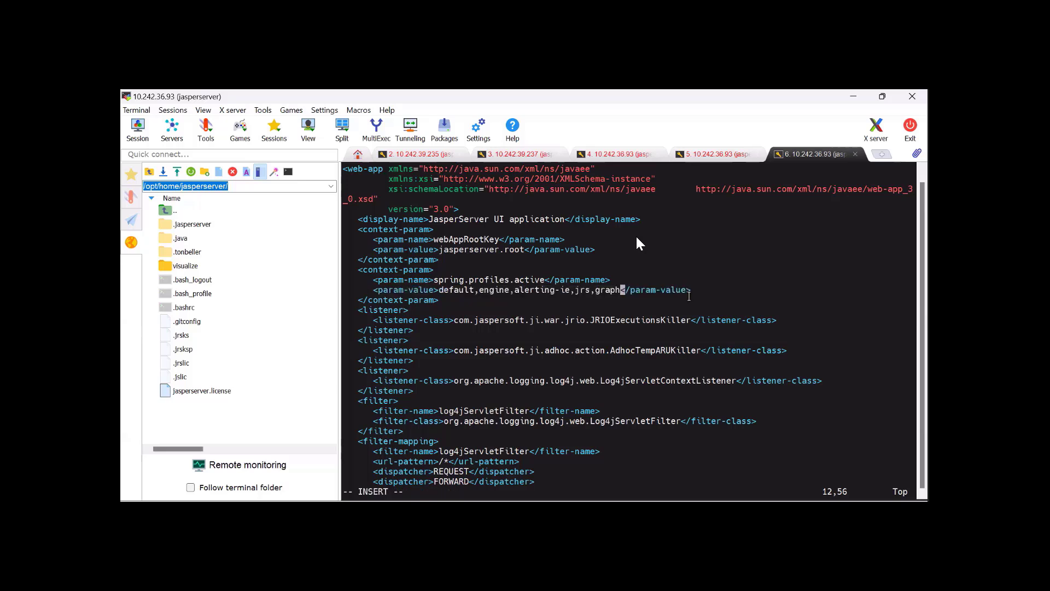
key(Escape)
text(:q!)
key(Return)
text(vi)
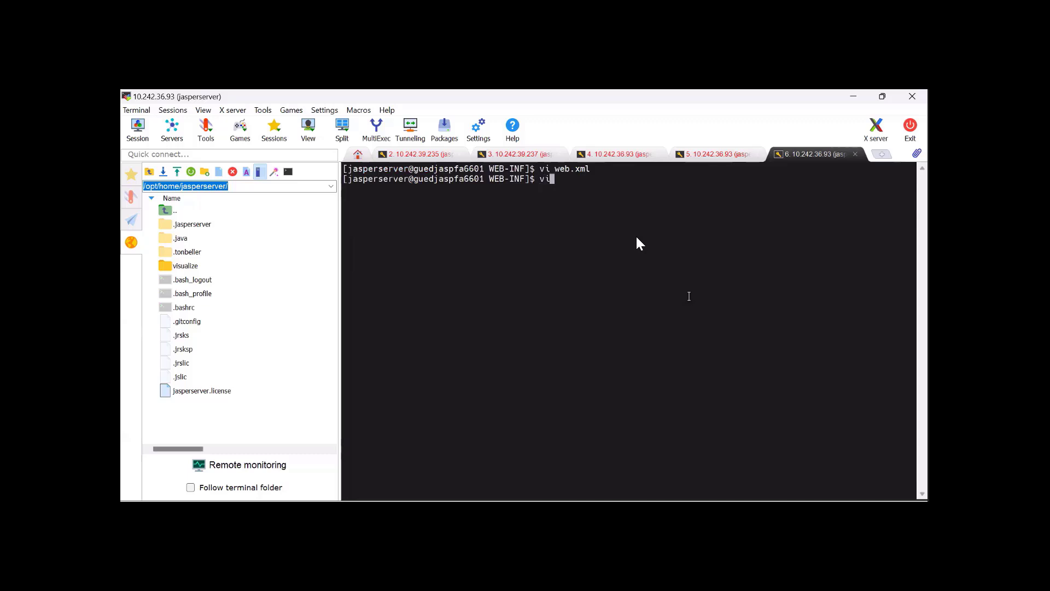
text( js.qu)
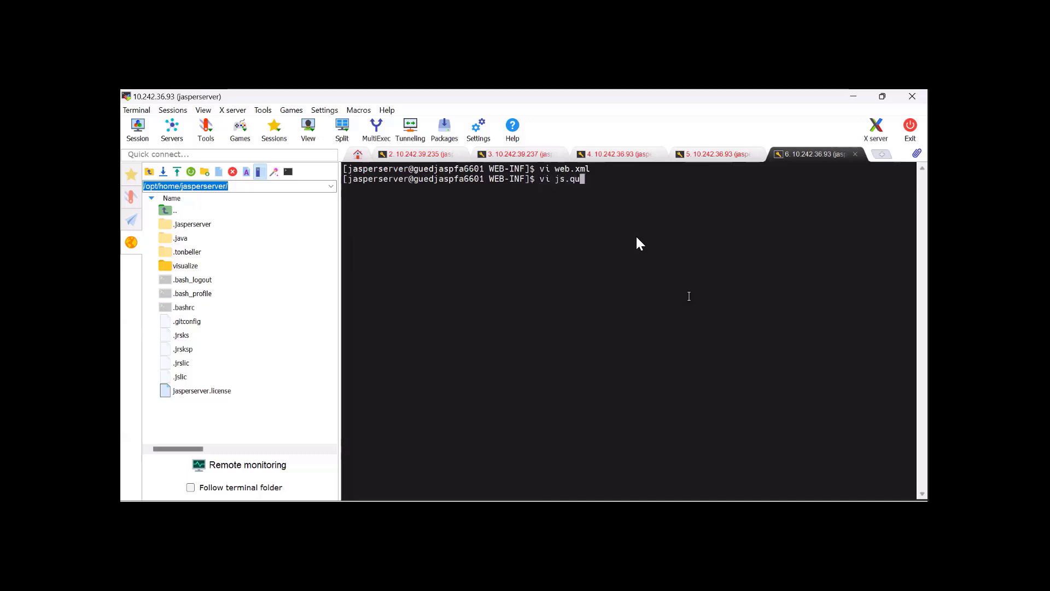
text(artz.)
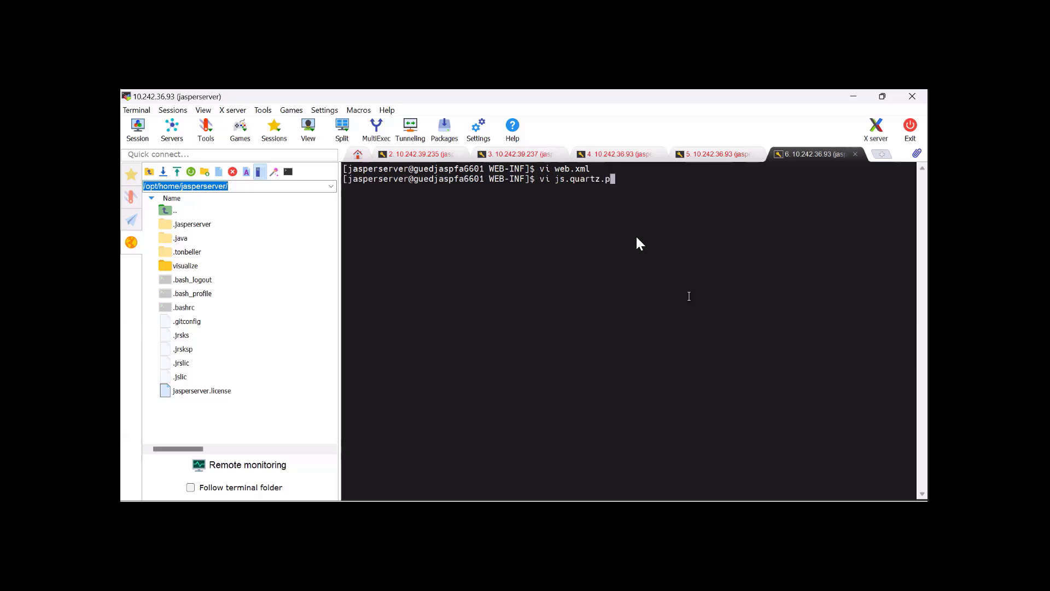
text(p)
key(Tab)
key(Return)
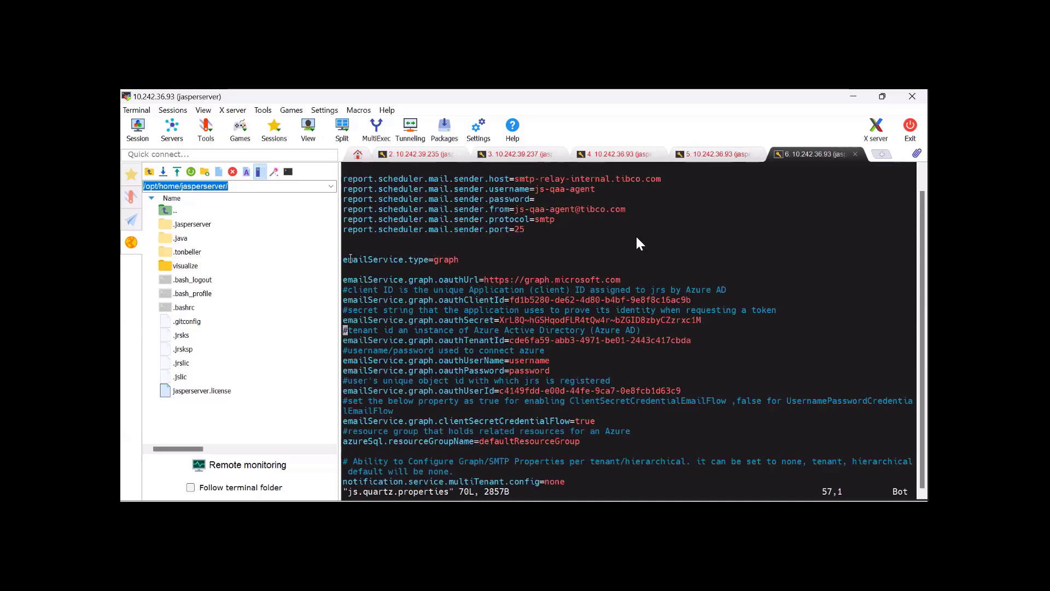
drag(343, 259, 466, 269)
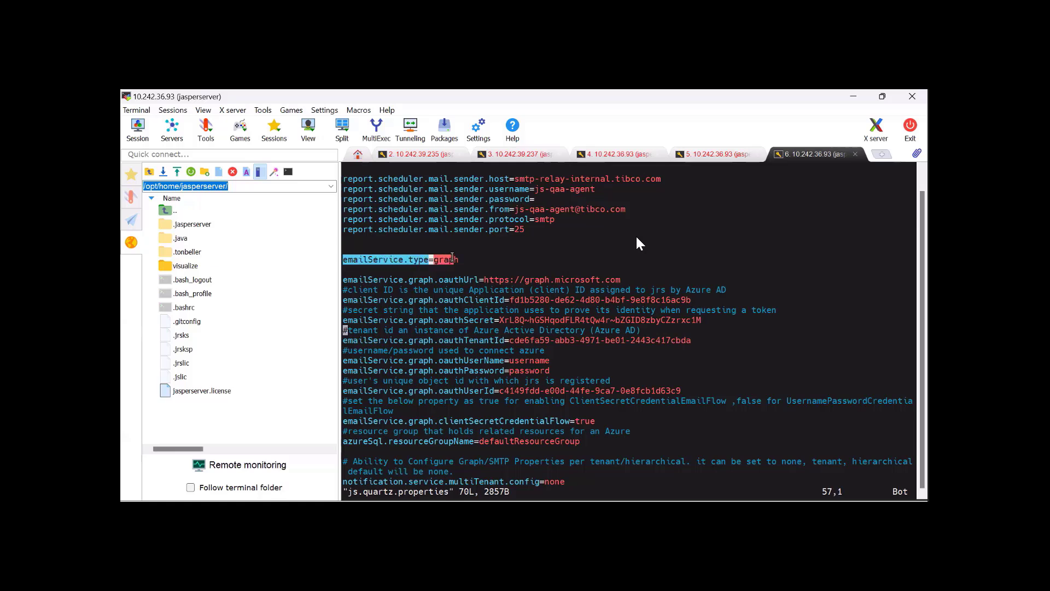
click(466, 269)
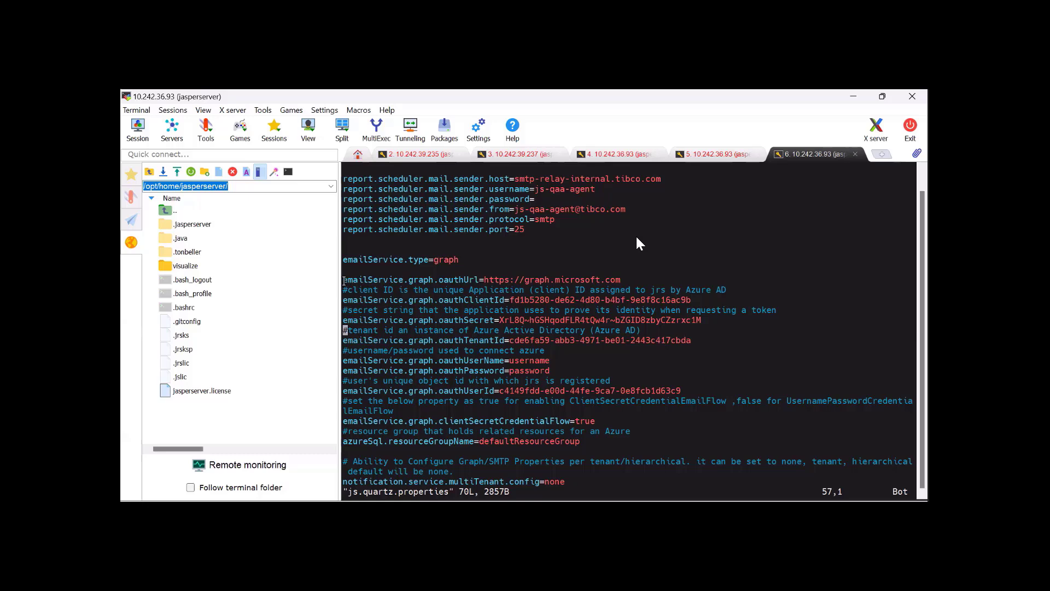
drag(345, 281, 578, 430)
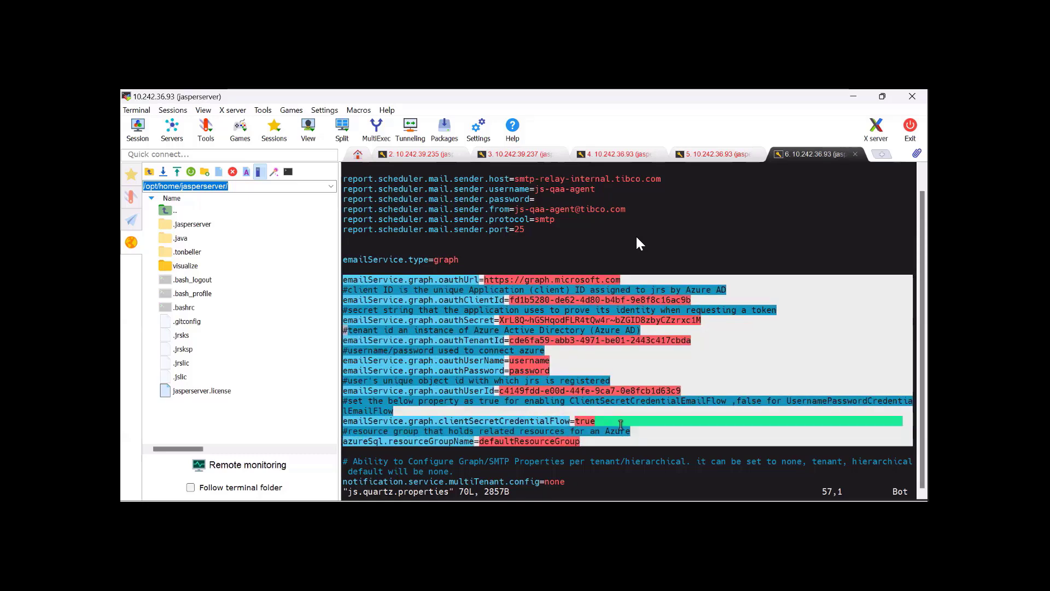
drag(579, 430, 624, 430)
click(623, 430)
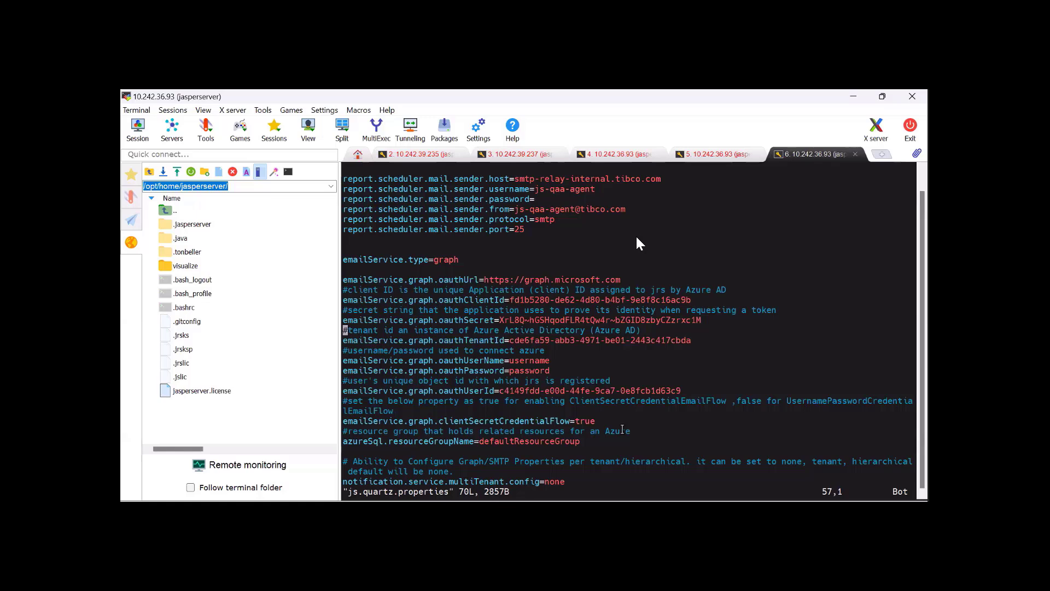
key(i)
key(Escape)
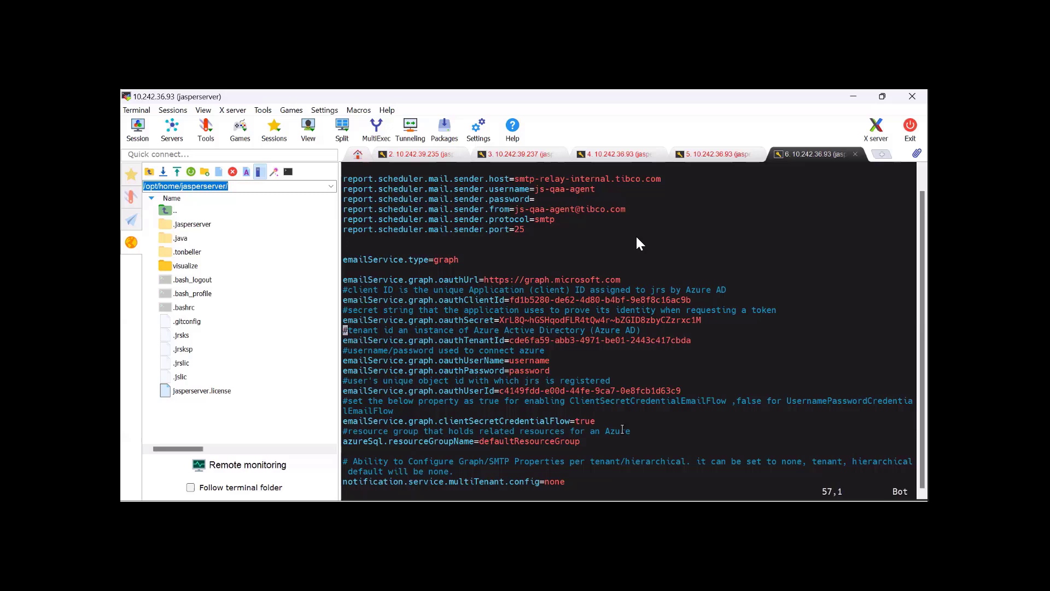
text(:wq)
key(Return)
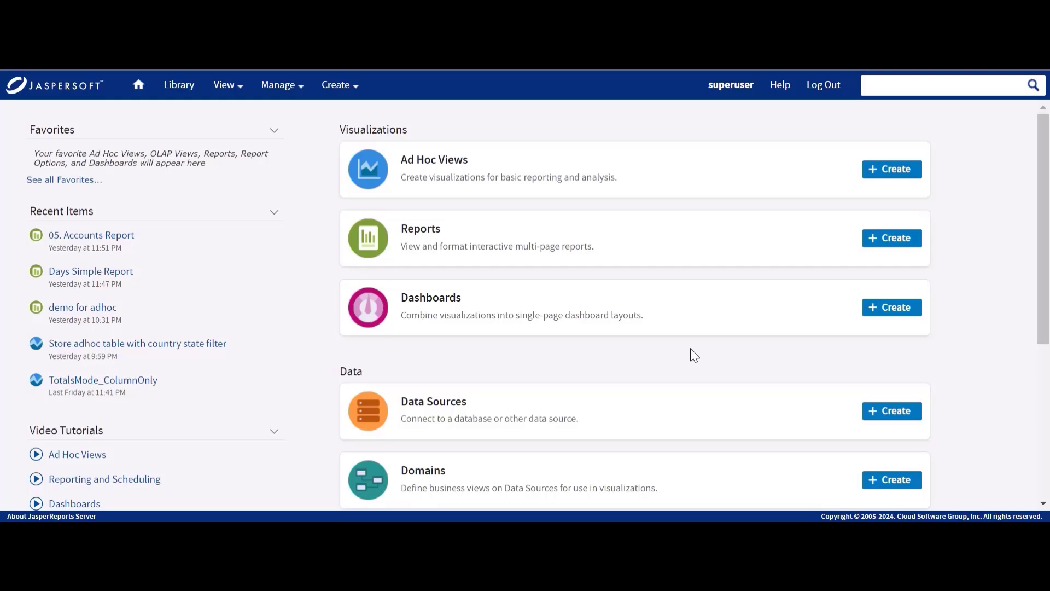
click(584, 242)
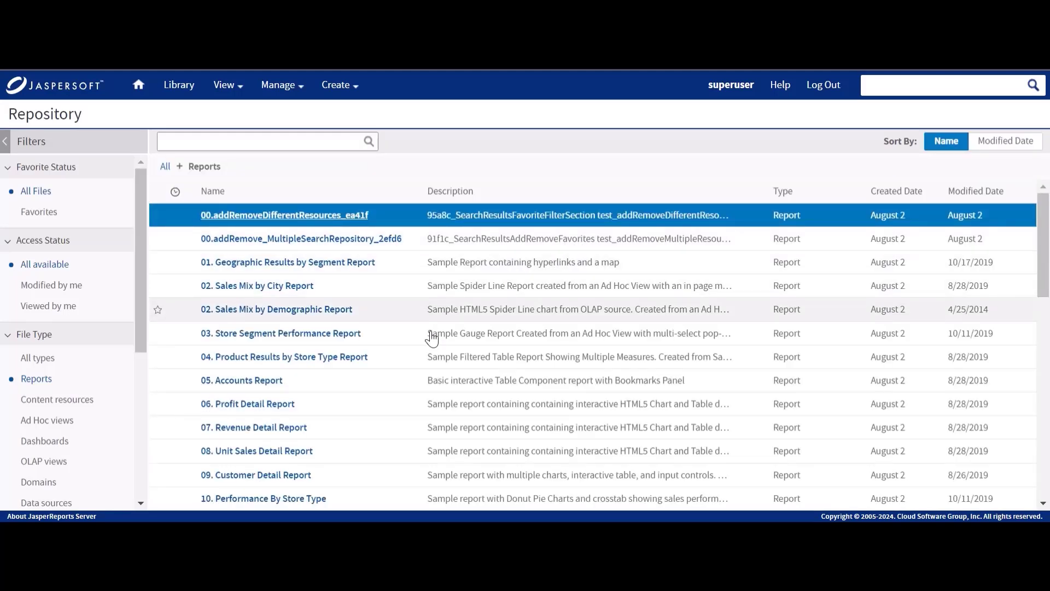
scroll(428, 338, down, 2)
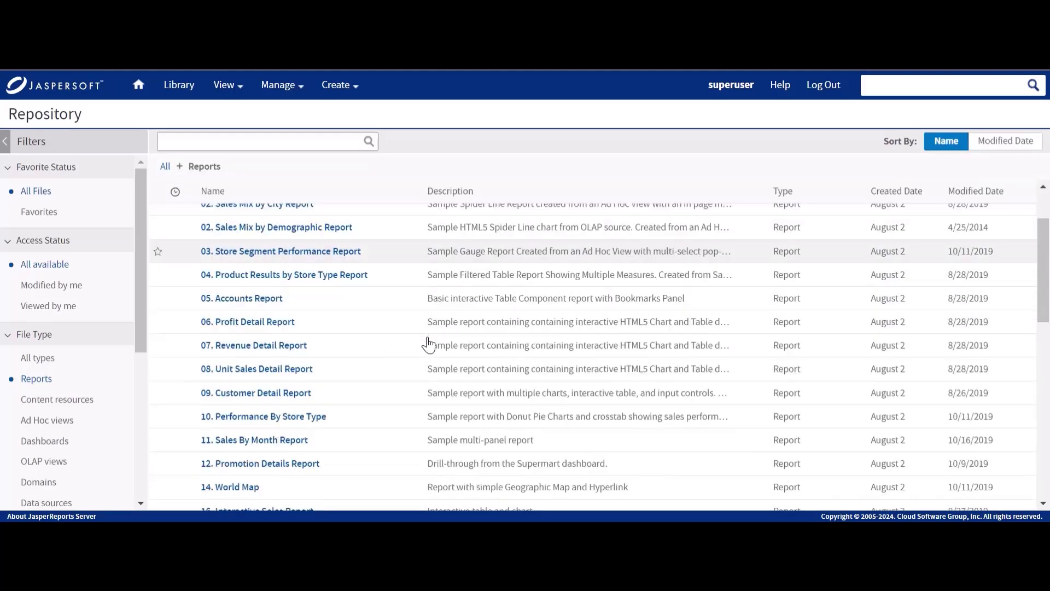
right_click(301, 352)
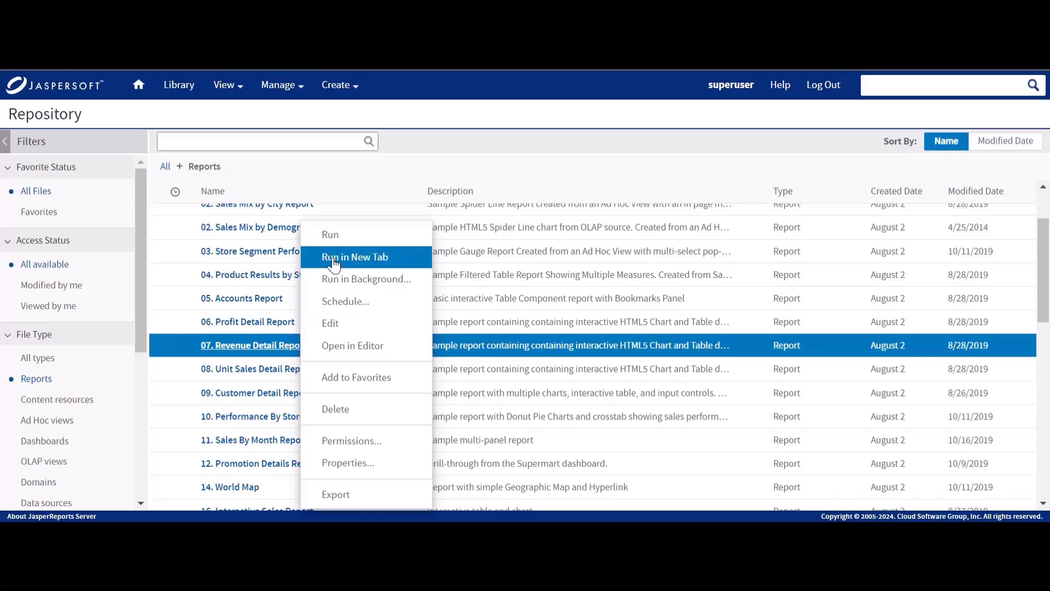
click(339, 237)
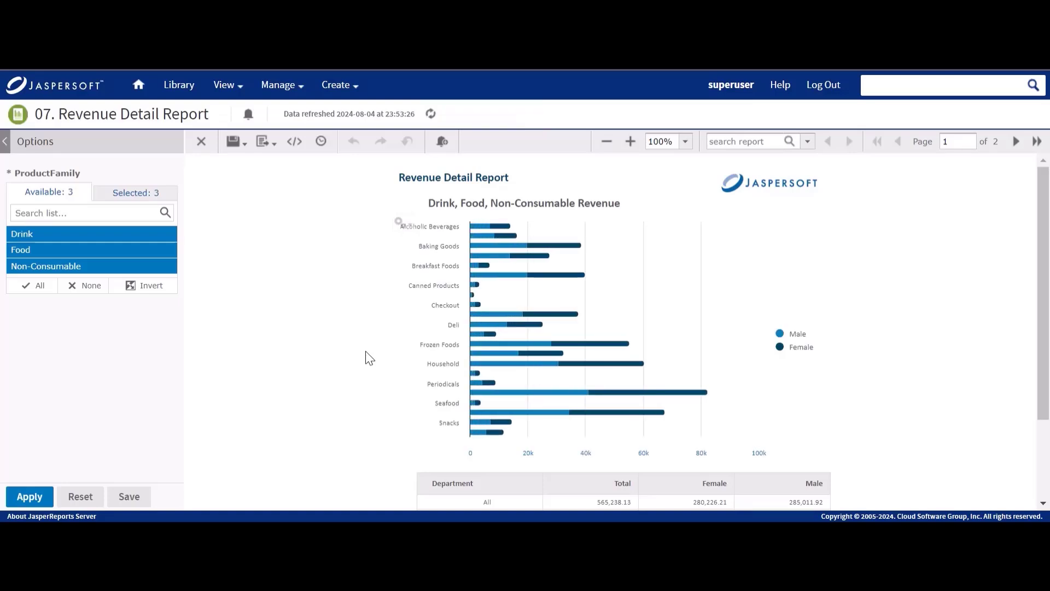
scroll(368, 358, down, 1)
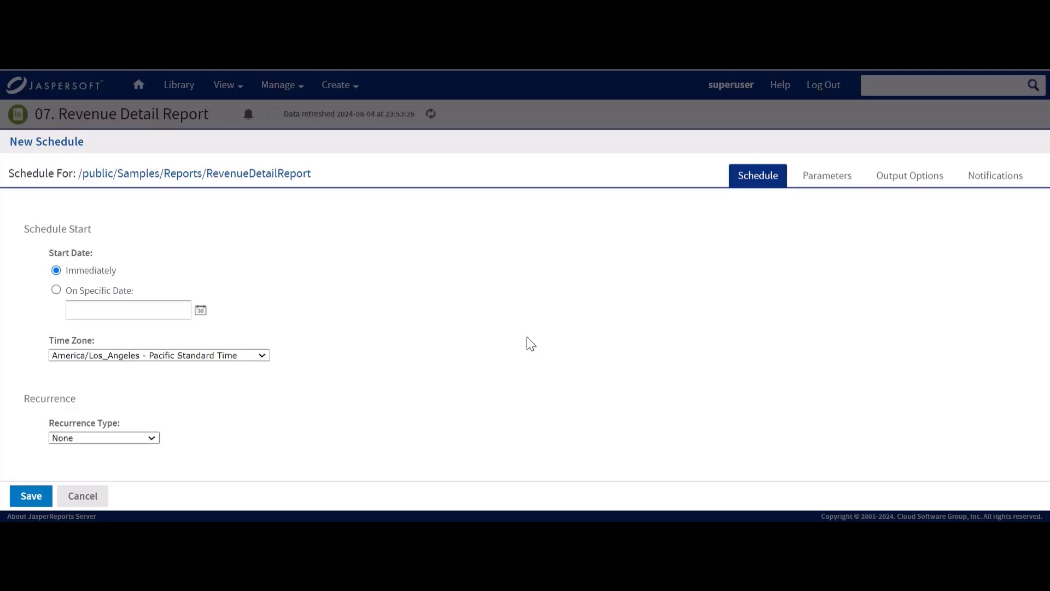
Step: Schedule an emailed Revenue Detail Report Notification, saved as 'Schedule job for Revenue Detail Report'
click(827, 175)
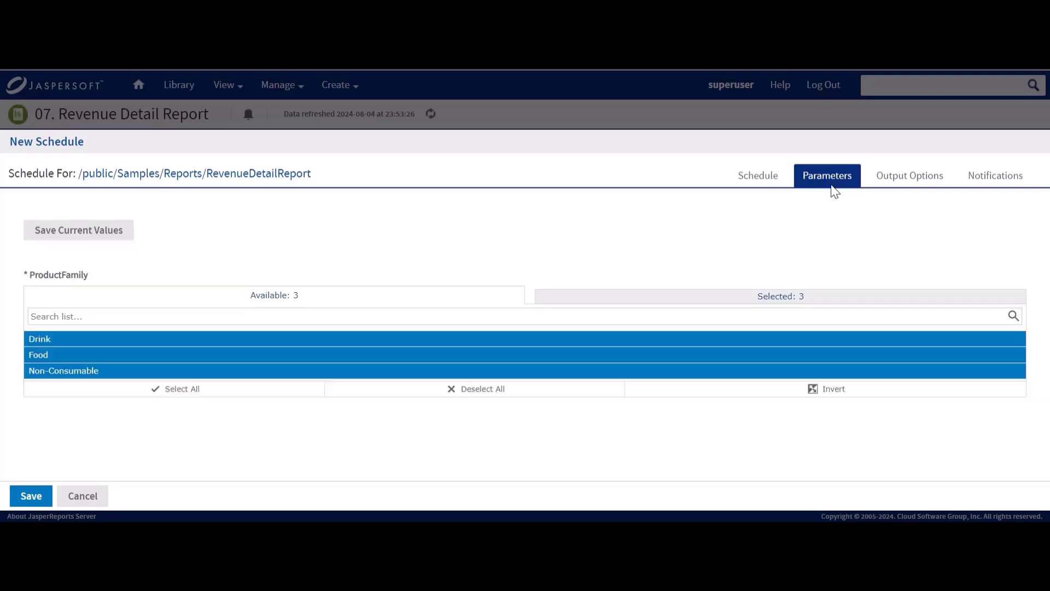
click(907, 185)
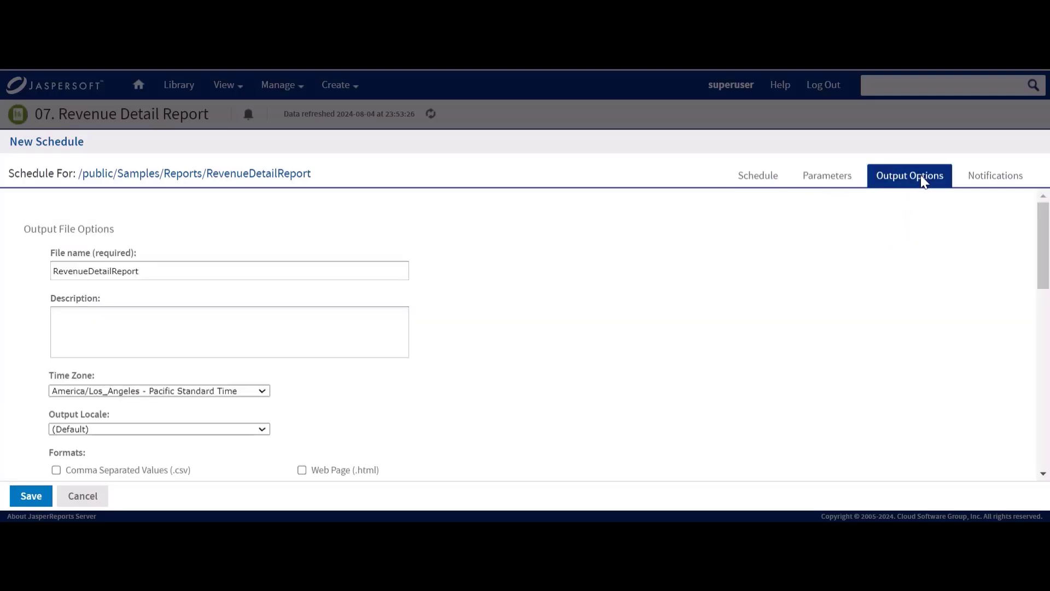
click(997, 179)
click(457, 293)
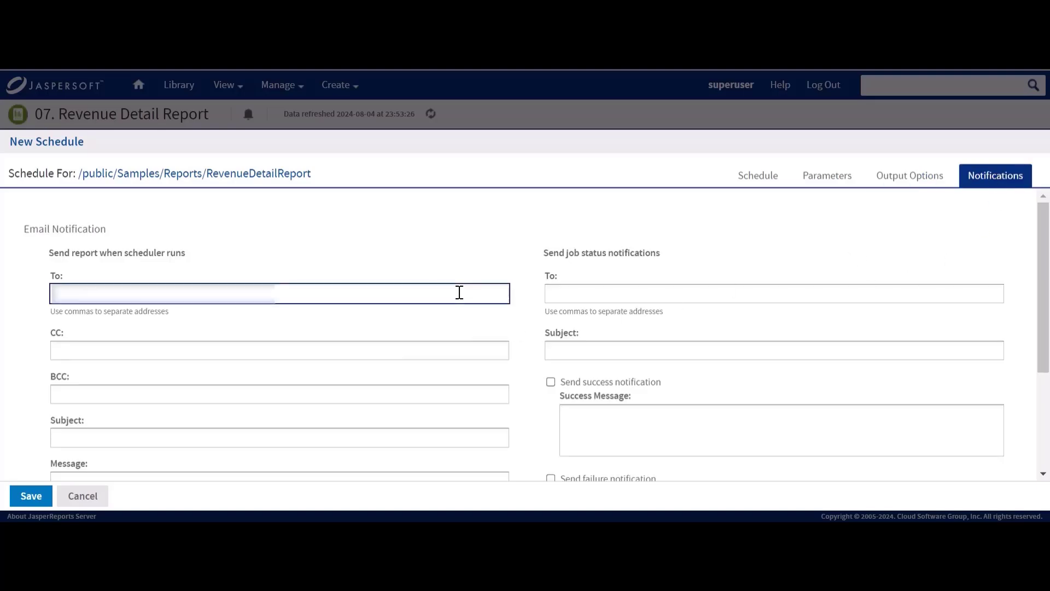
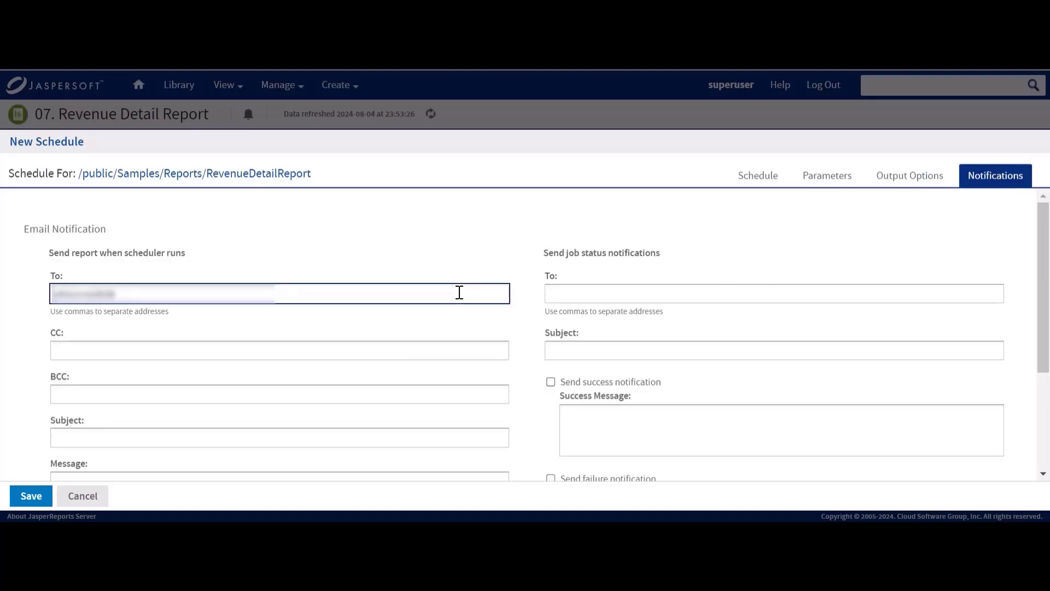
click(444, 440)
text(Revenue)
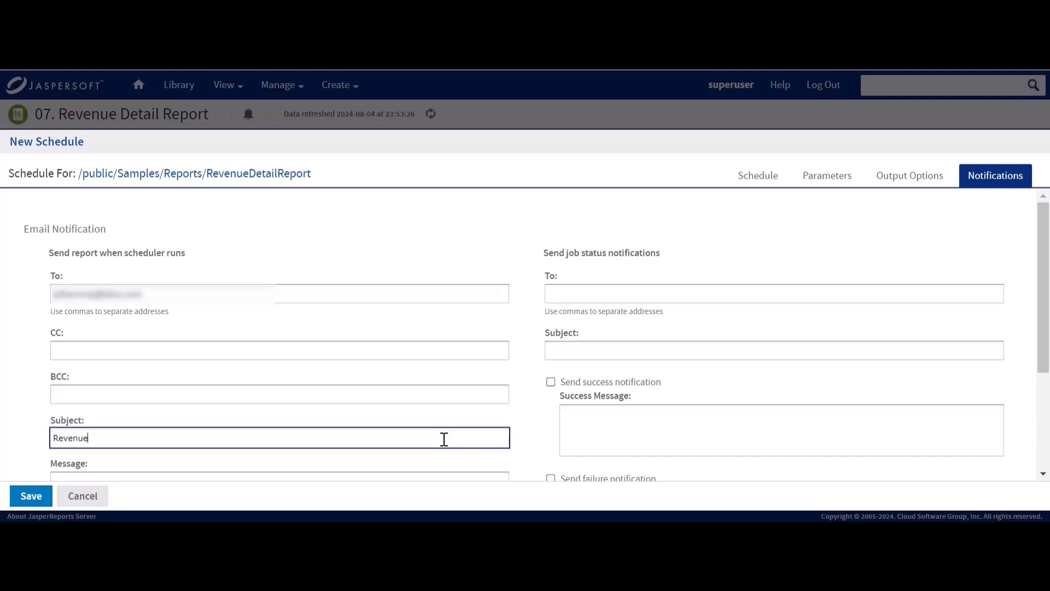
text( Detail Report Notifica)
text(tion)
click(30, 495)
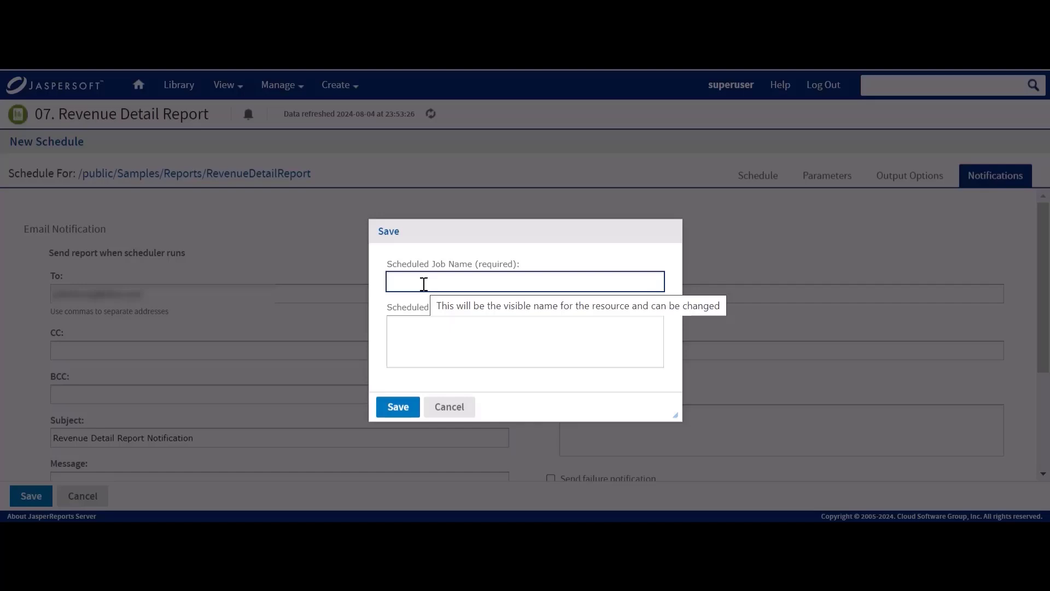
text(Schedule job for Re)
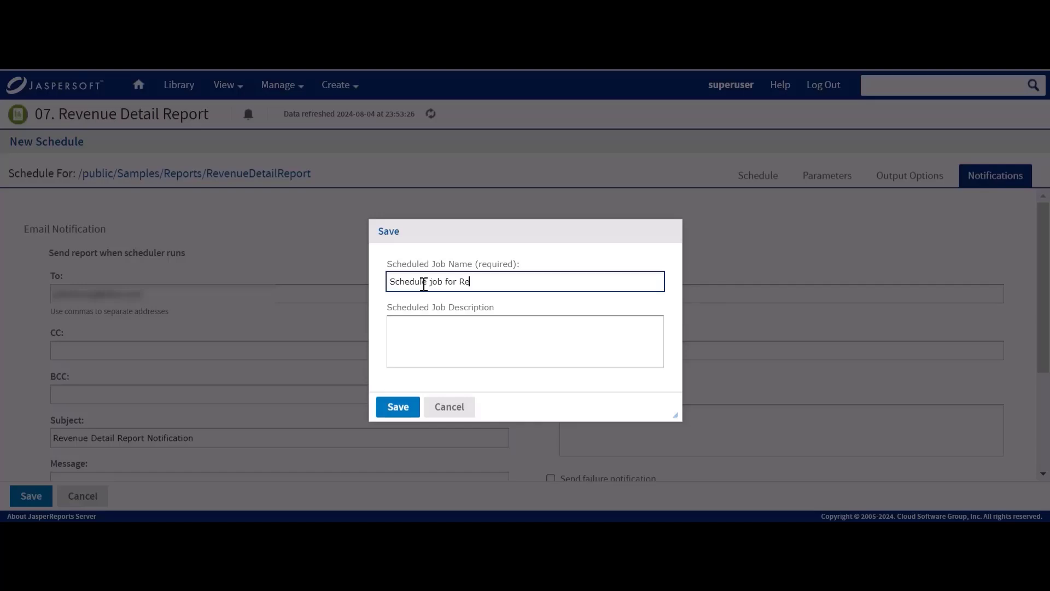
text(venue Detail Report)
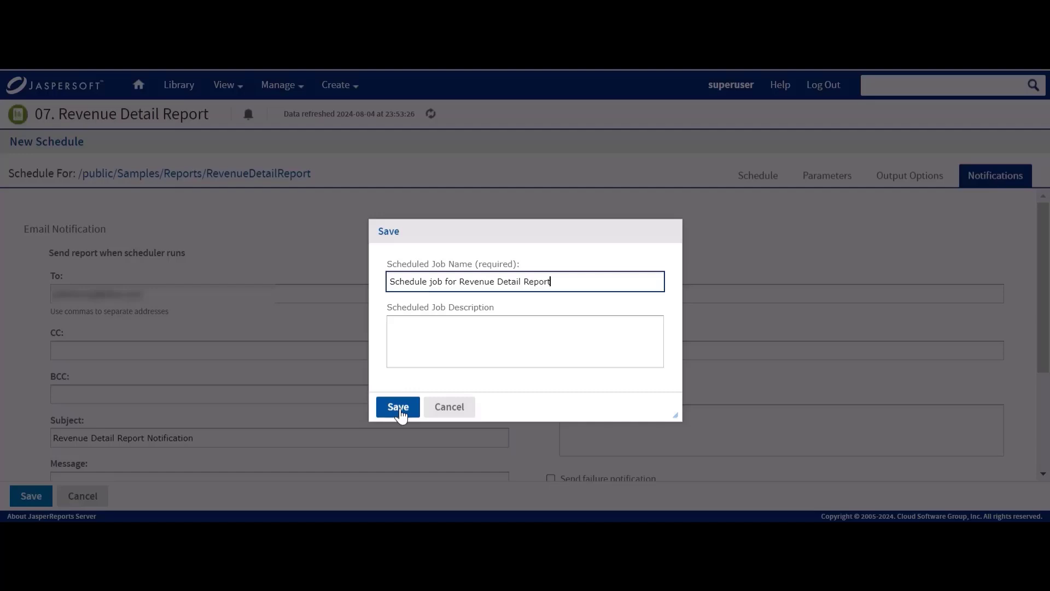
click(400, 411)
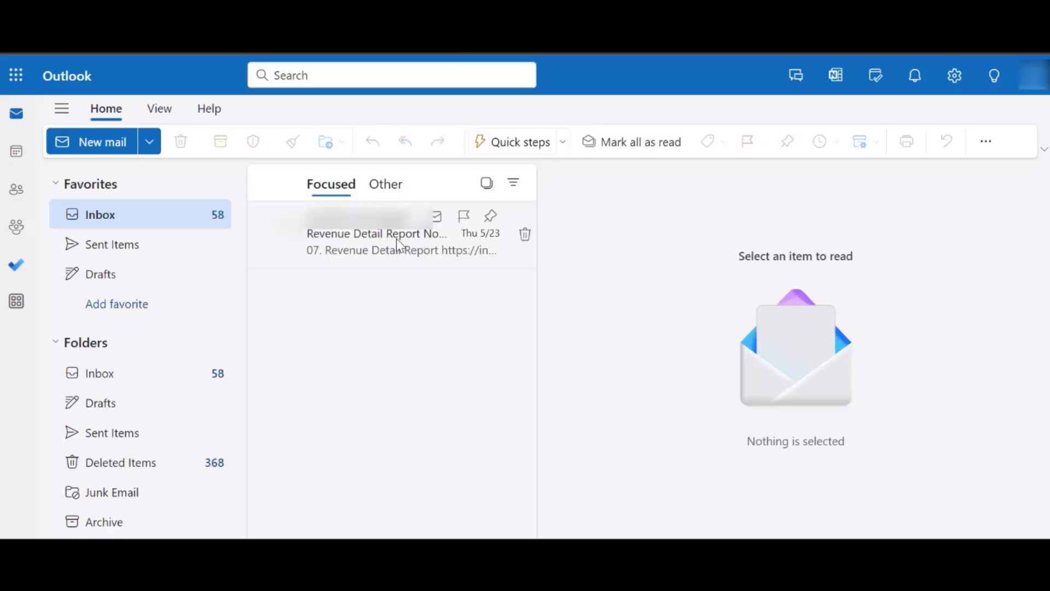
Step: Open the received Revenue Detail Report notification email in Outlook
click(401, 244)
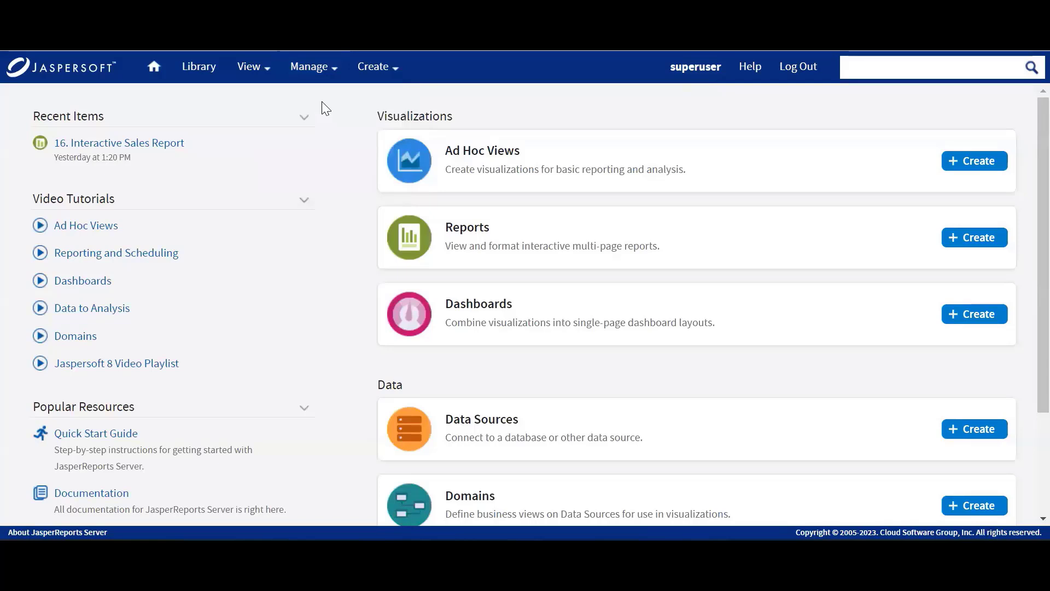
mouse_move(313, 67)
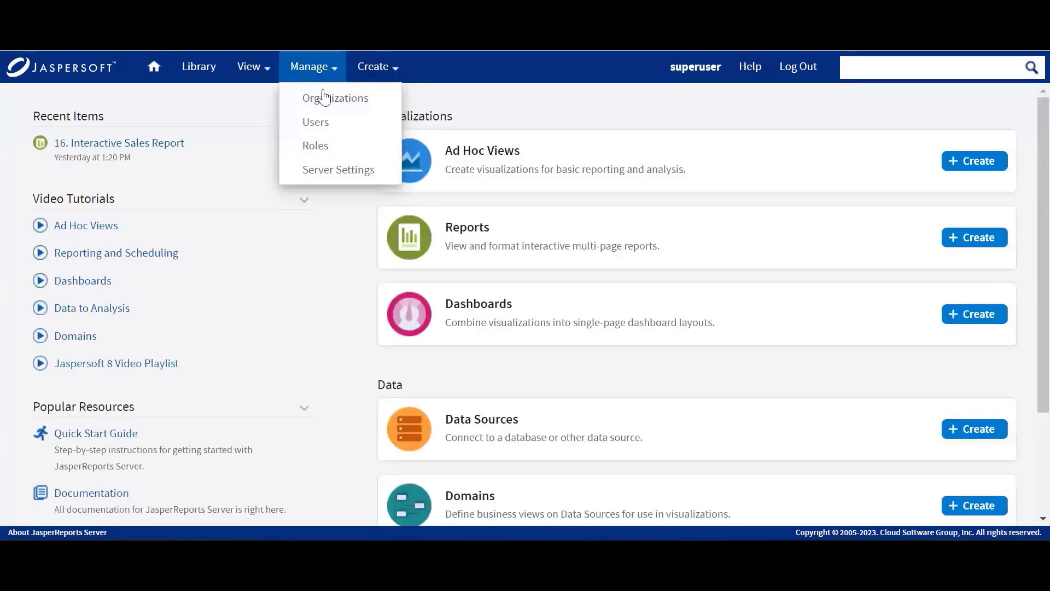
click(323, 110)
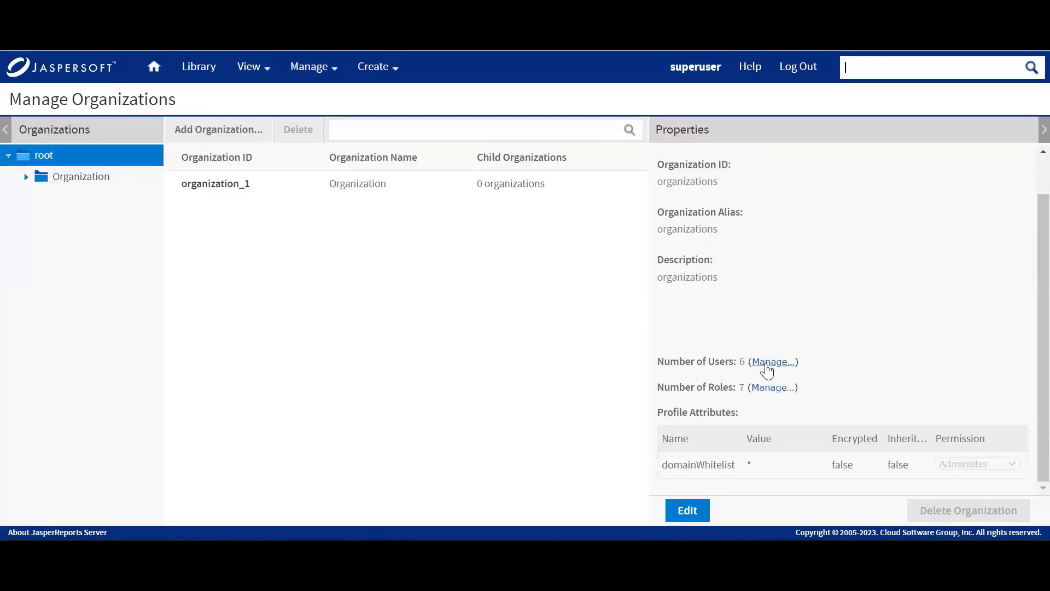
click(702, 512)
click(755, 158)
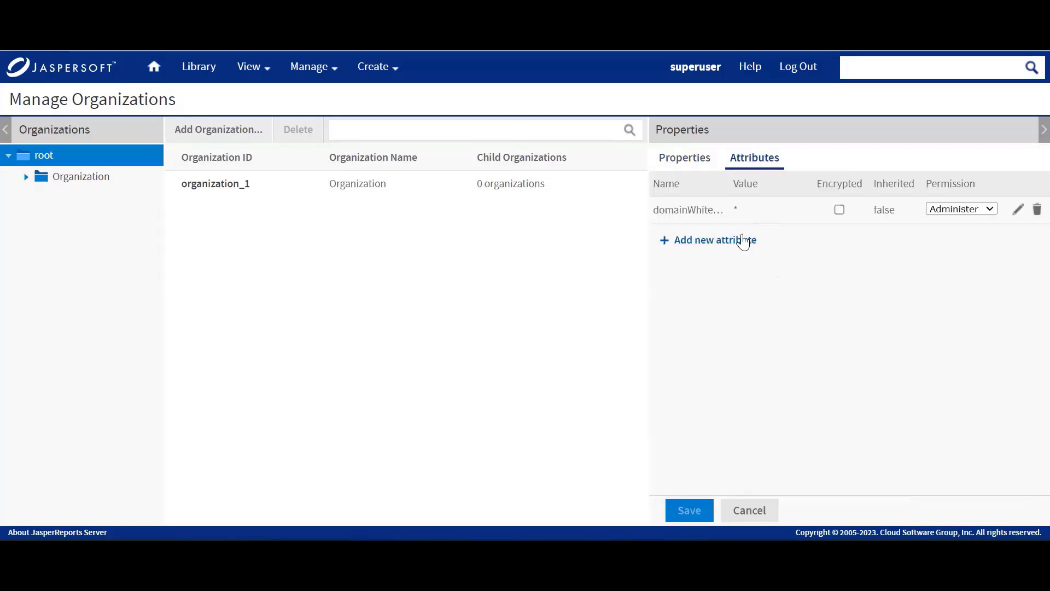
click(728, 246)
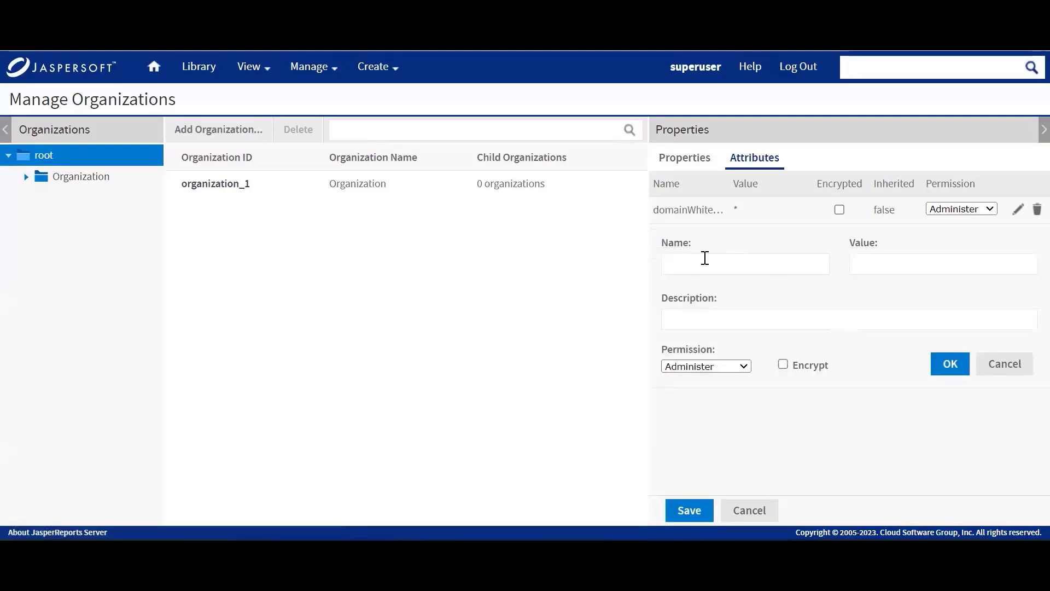
text(emailService.graph.oauthUrl)
click(891, 268)
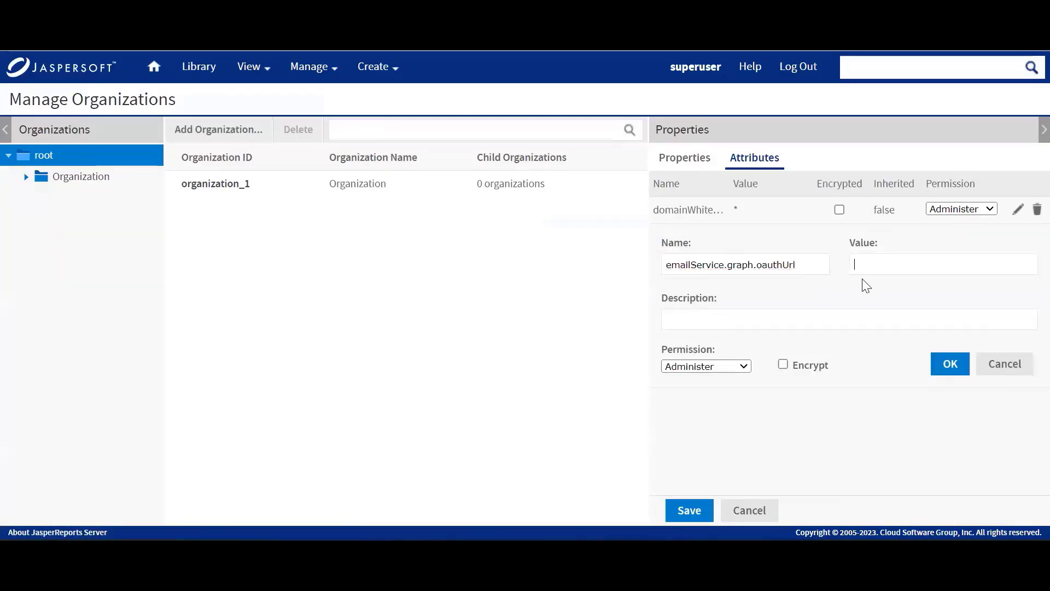
text(https://graph.microsoft.com)
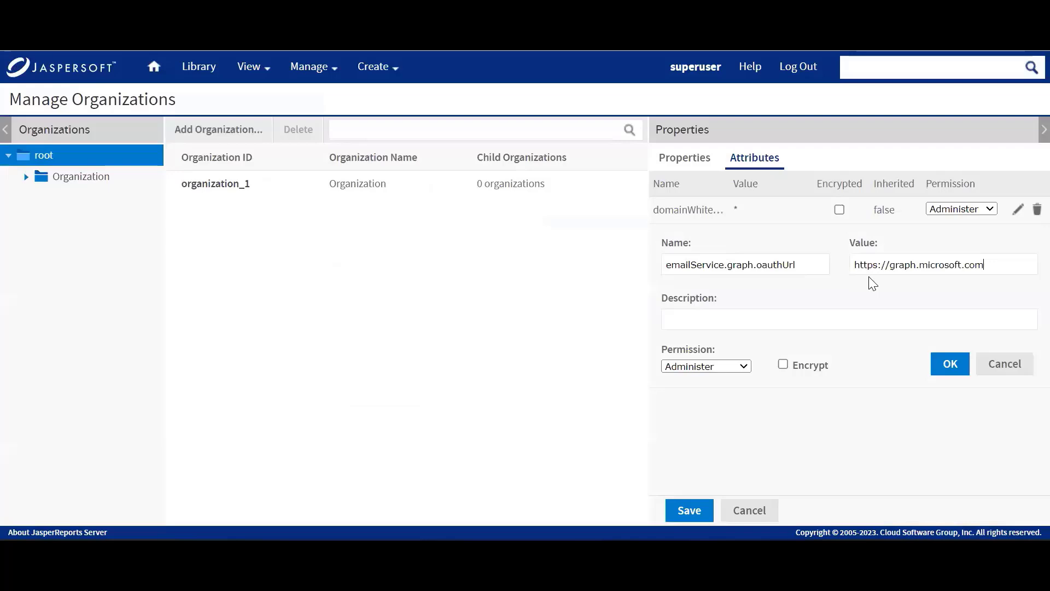
click(944, 366)
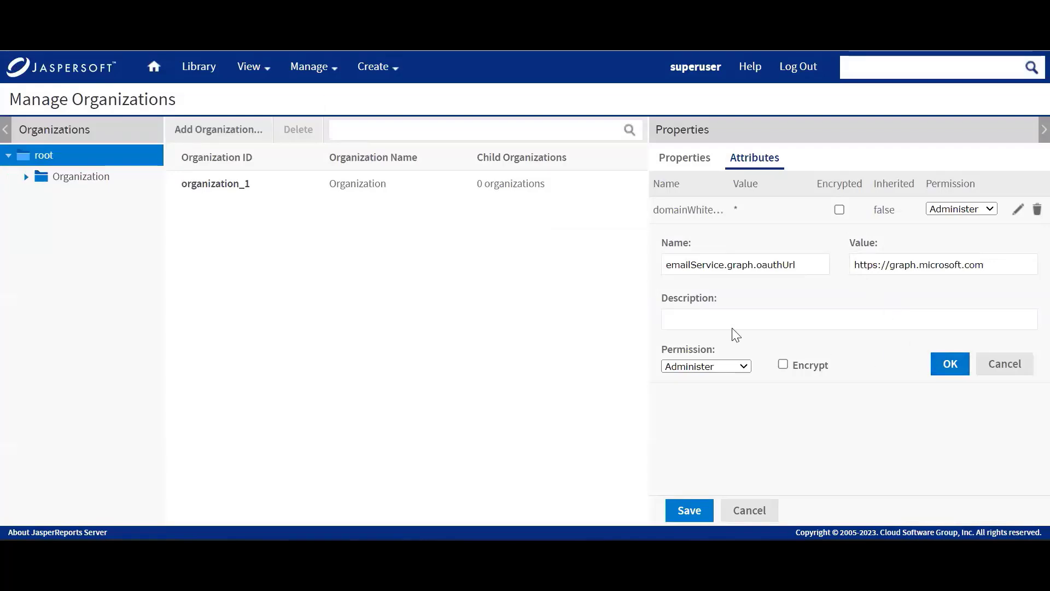